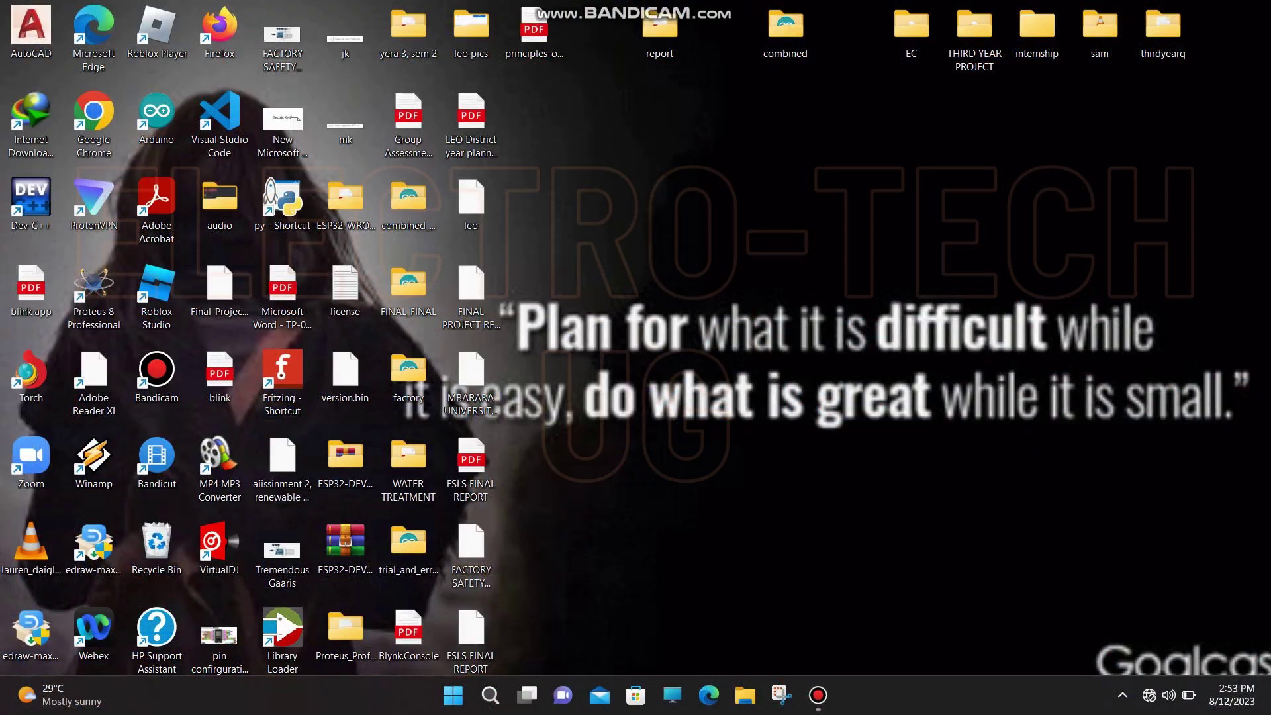
Step: Open the taskbar search panel to reach the recent Wi-Fi settings
{"action": "left_click", "coordinate": [490, 696]}
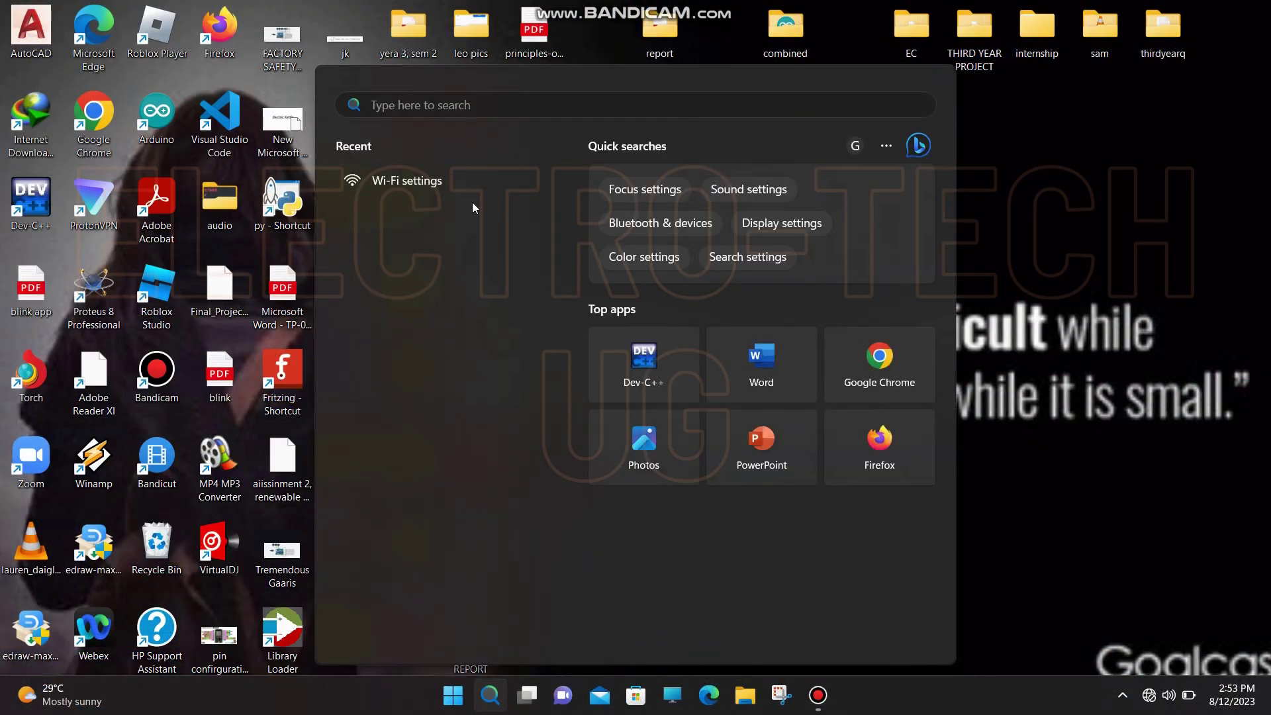
Step: Open the recent Wi-Fi settings and list available networks to confirm the Infinix HOT7 connection
{"action": "left_click", "coordinate": [414, 192]}
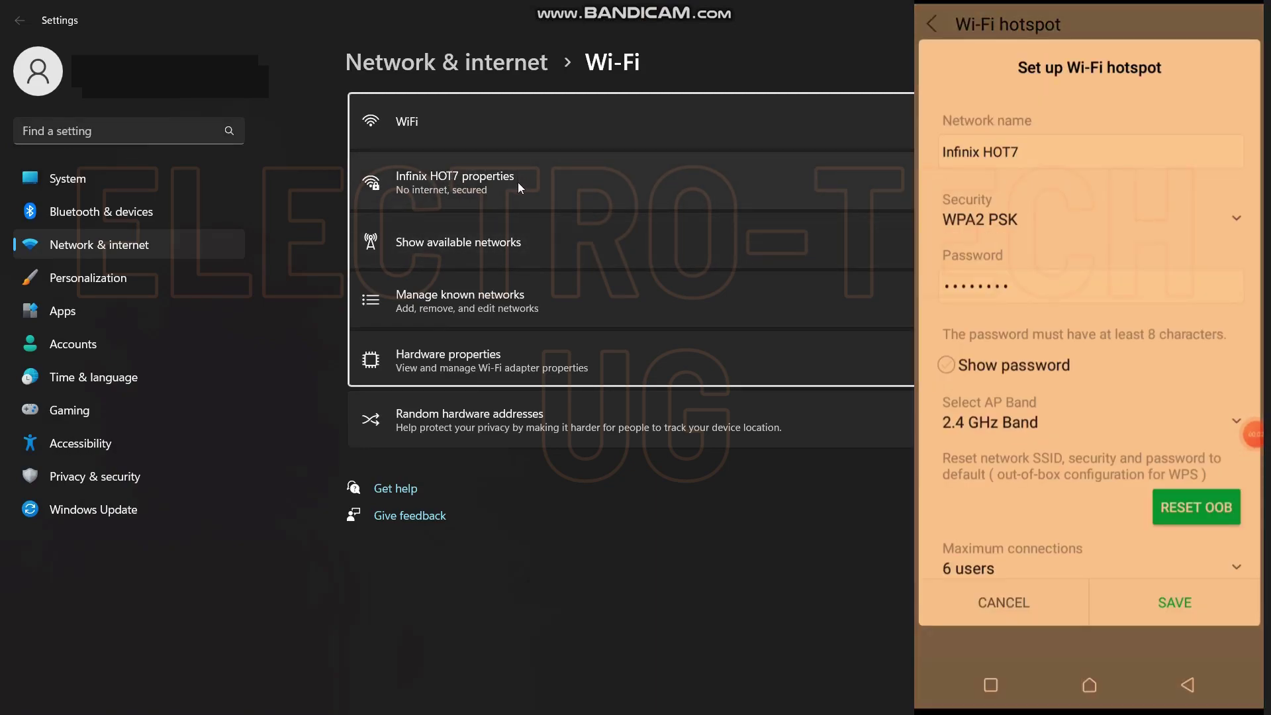
{"action": "left_click", "coordinate": [477, 260]}
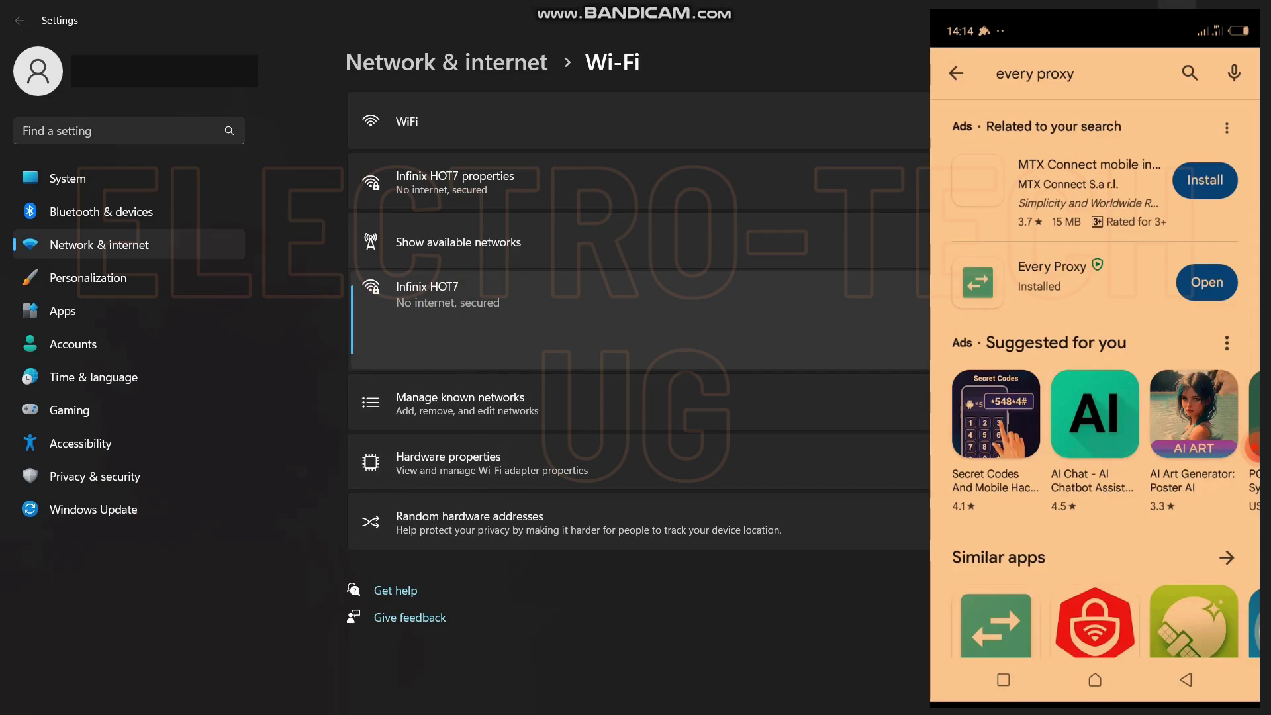
Step: Hide Settings to show the desktop, then restore the Settings window from the taskbar
{"action": "key", "text": "super+d"}
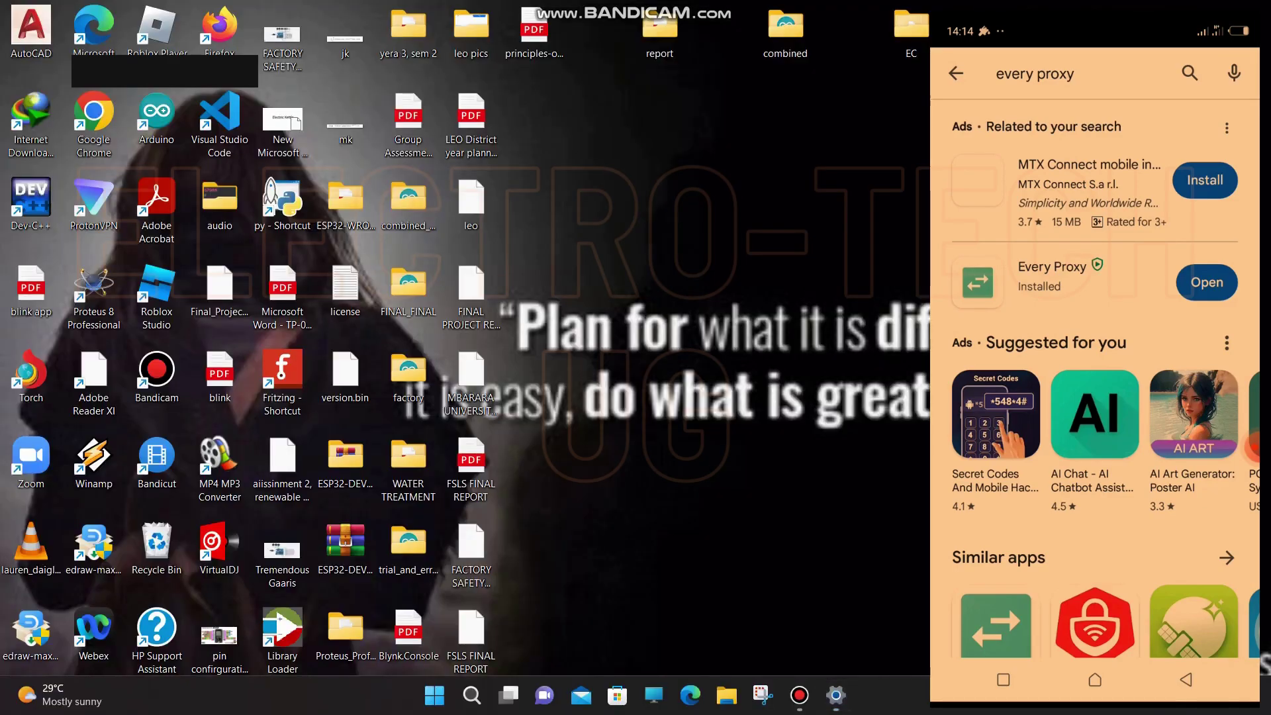
{"action": "key", "text": "super+d"}
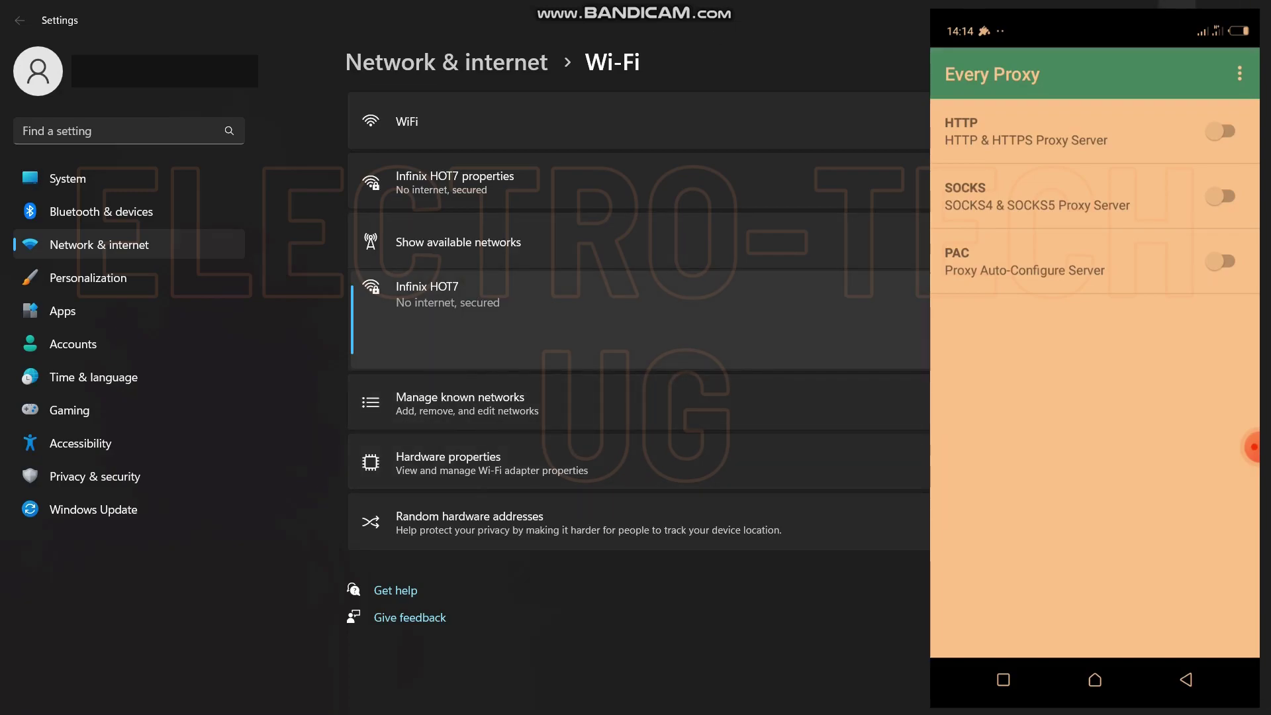
{"action": "left_click", "coordinate": [1177, 5]}
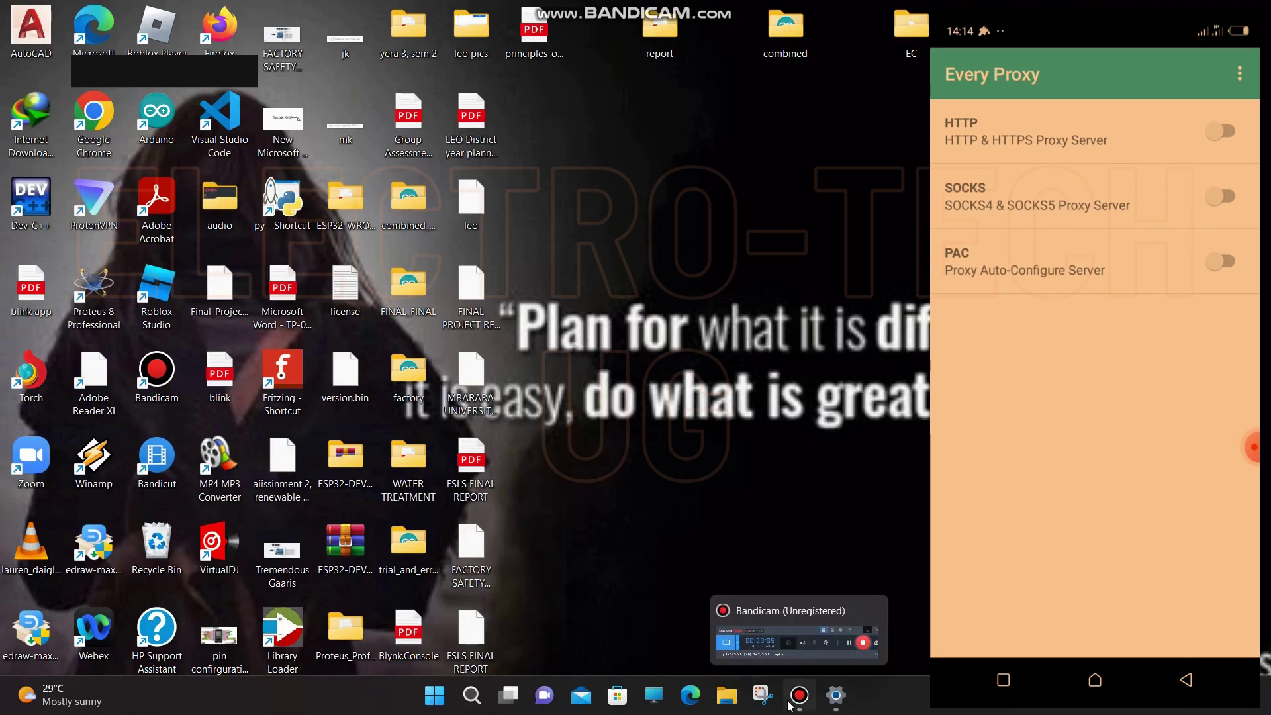
{"action": "left_click", "coordinate": [835, 695]}
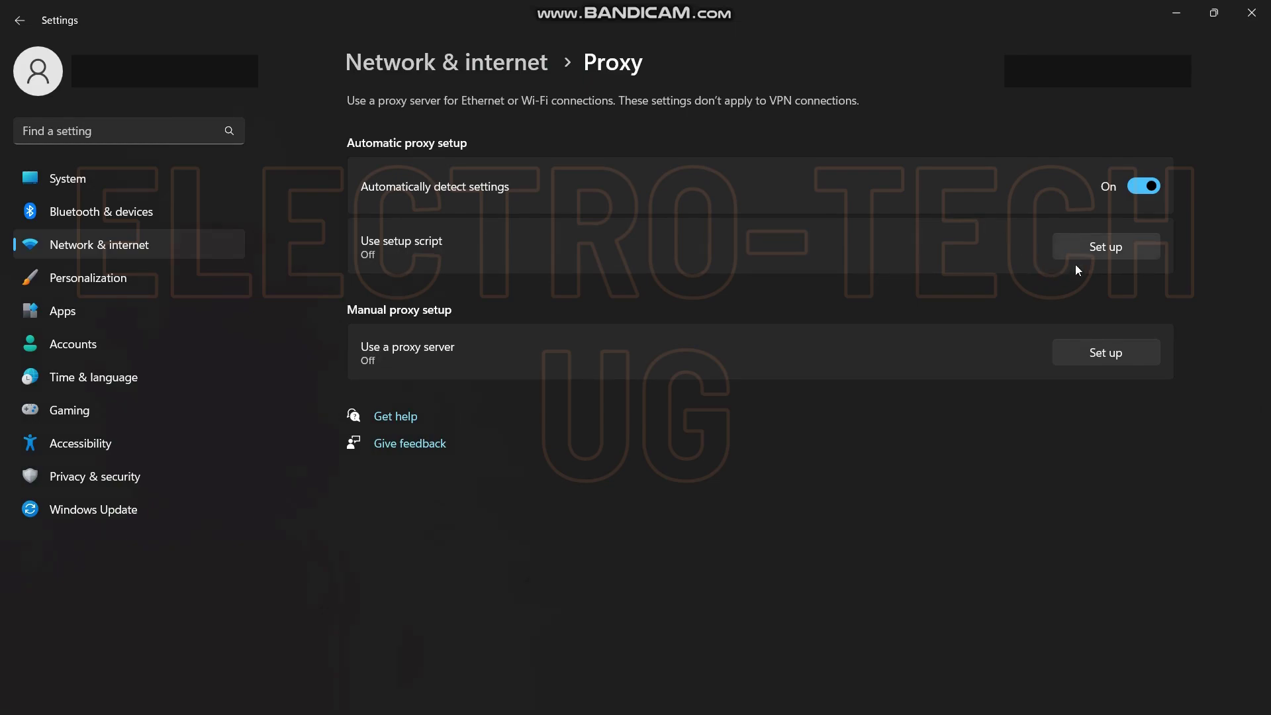
Step: Turn on Use a proxy server and replace the proxy IP with 192.168.43.1, port 8080
{"action": "left_click", "coordinate": [1103, 360]}
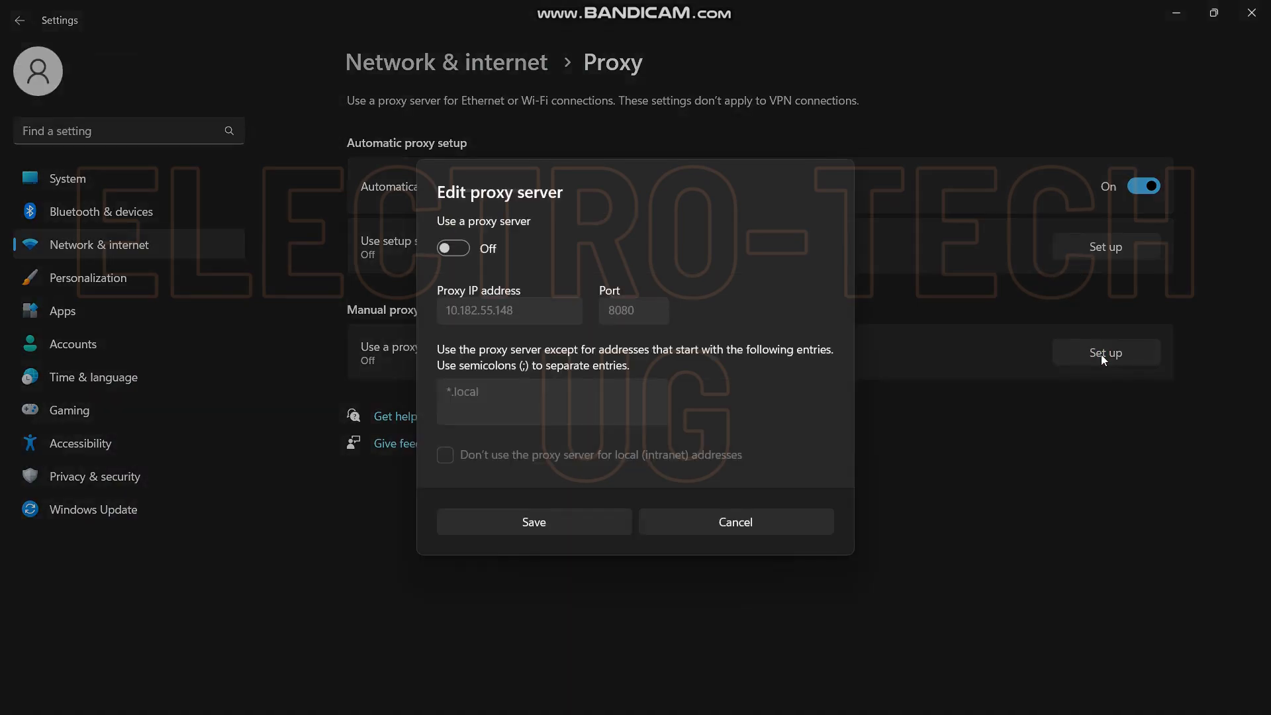
{"action": "left_click", "coordinate": [464, 248]}
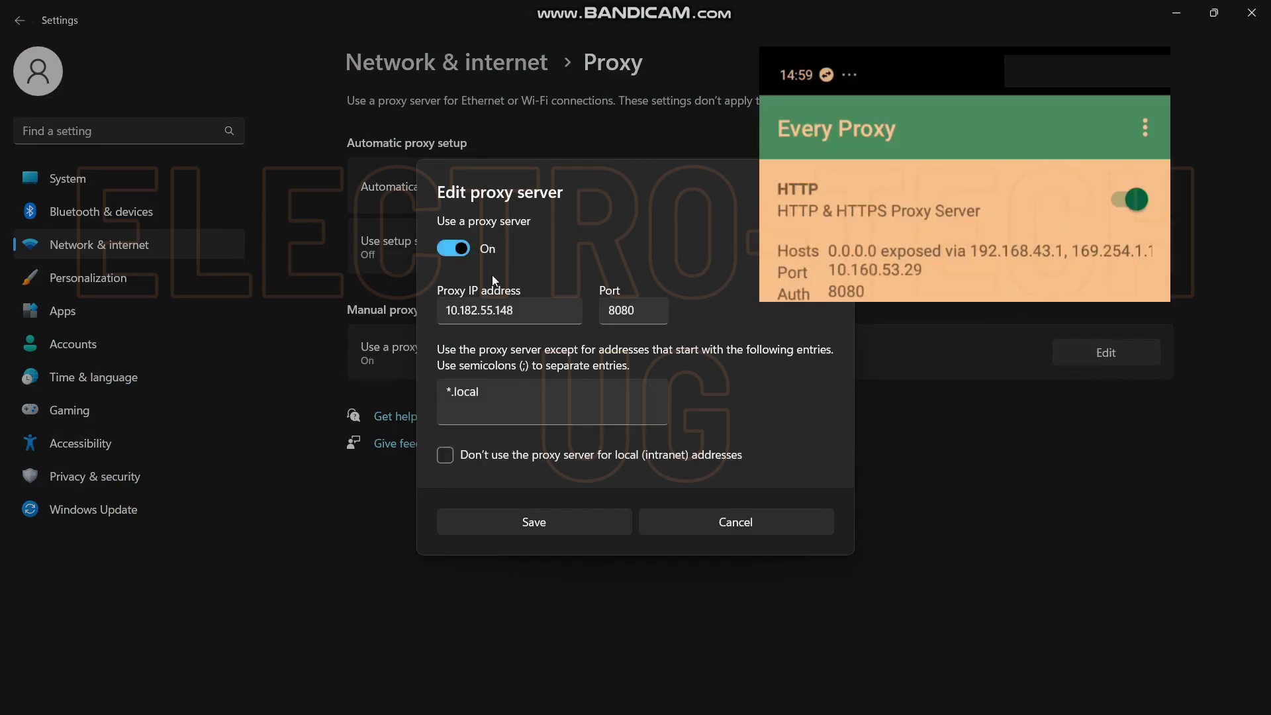
{"action": "left_click", "coordinate": [519, 323]}
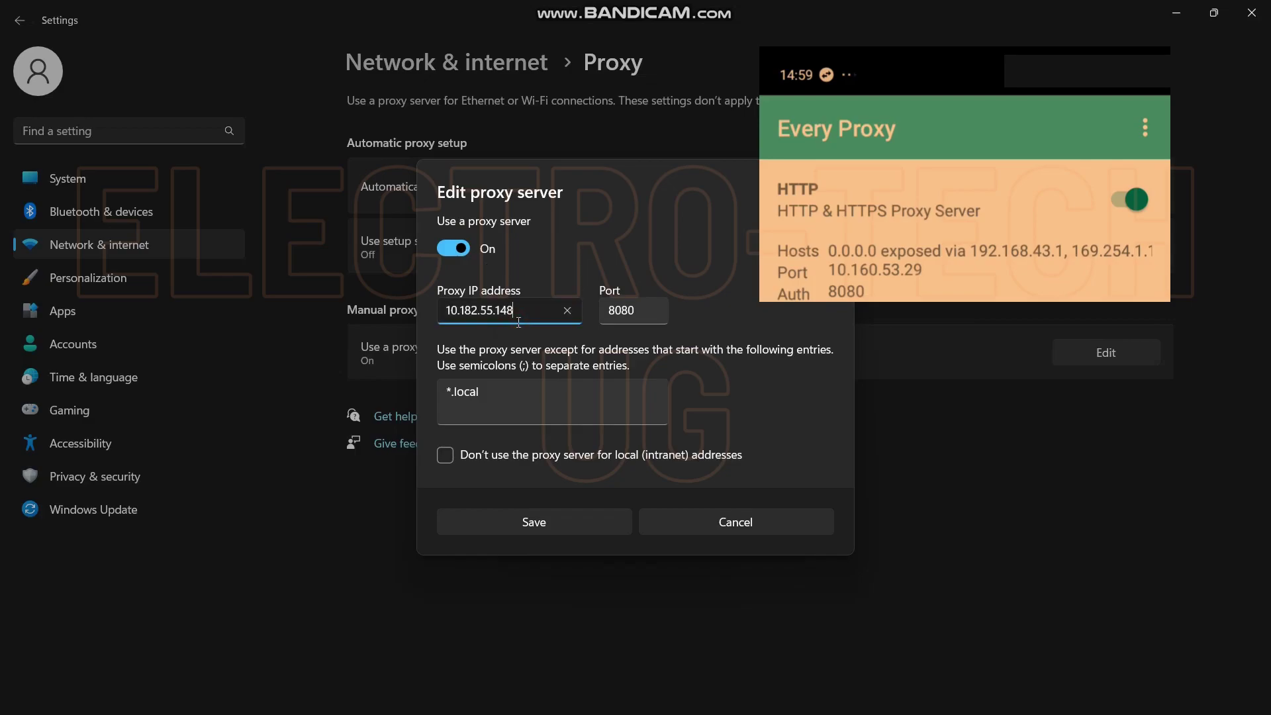
{"action": "key", "text": "BackSpace"}
{"action": "key", "text": "BackSpace"}
{"action": "key", "text": "BackSpace"}
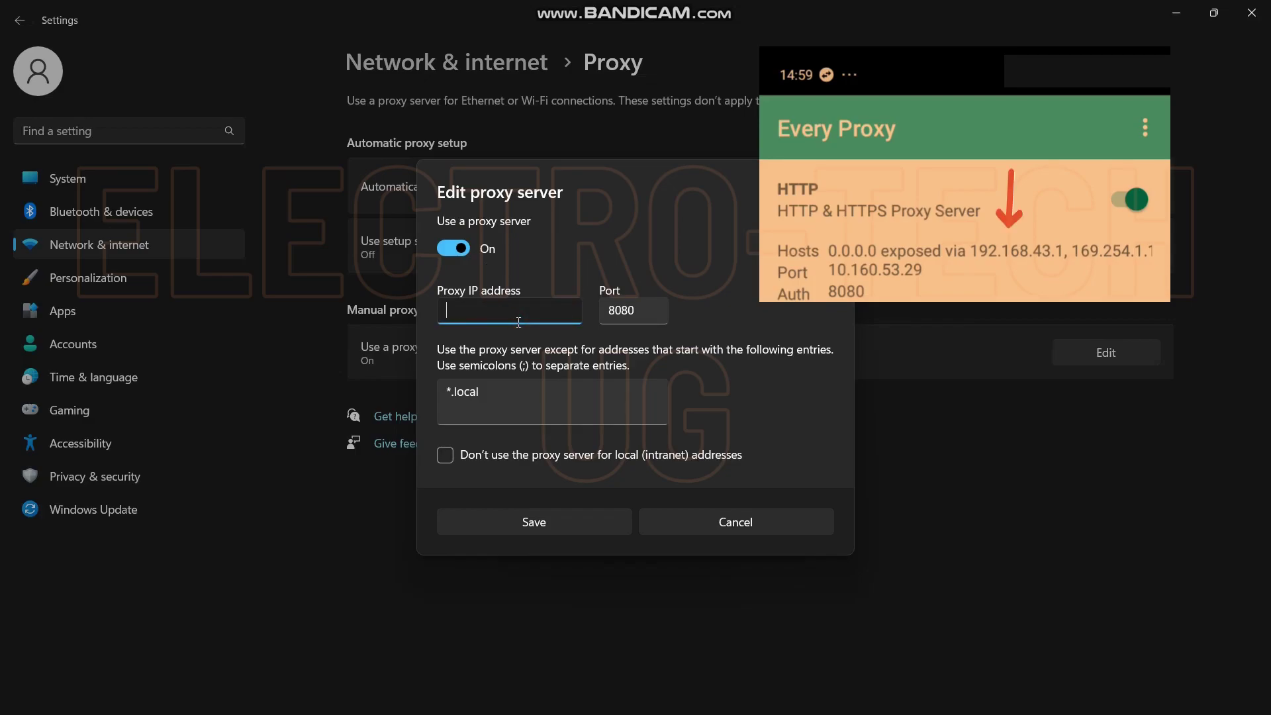
{"action": "type", "text": "1"}
{"action": "type", "text": "92"}
{"action": "type", "text": "168."}
{"action": "type", "text": "43"}
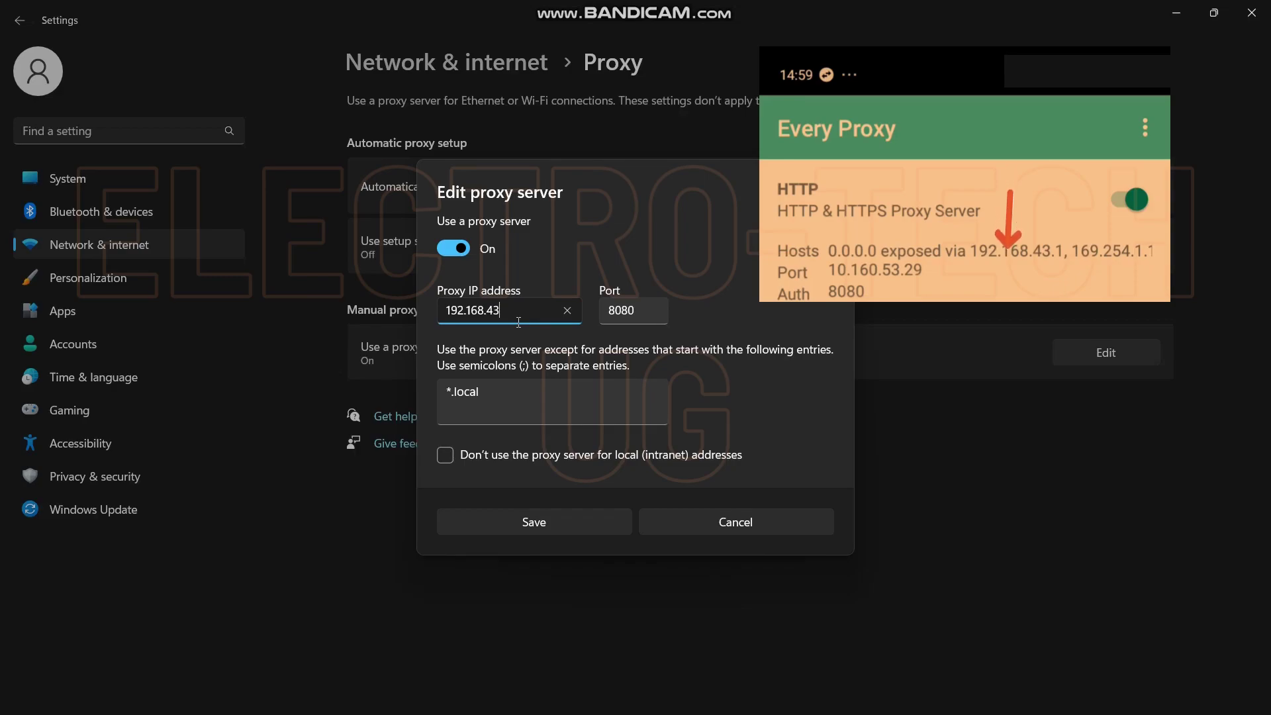
{"action": "type", "text": ".1"}
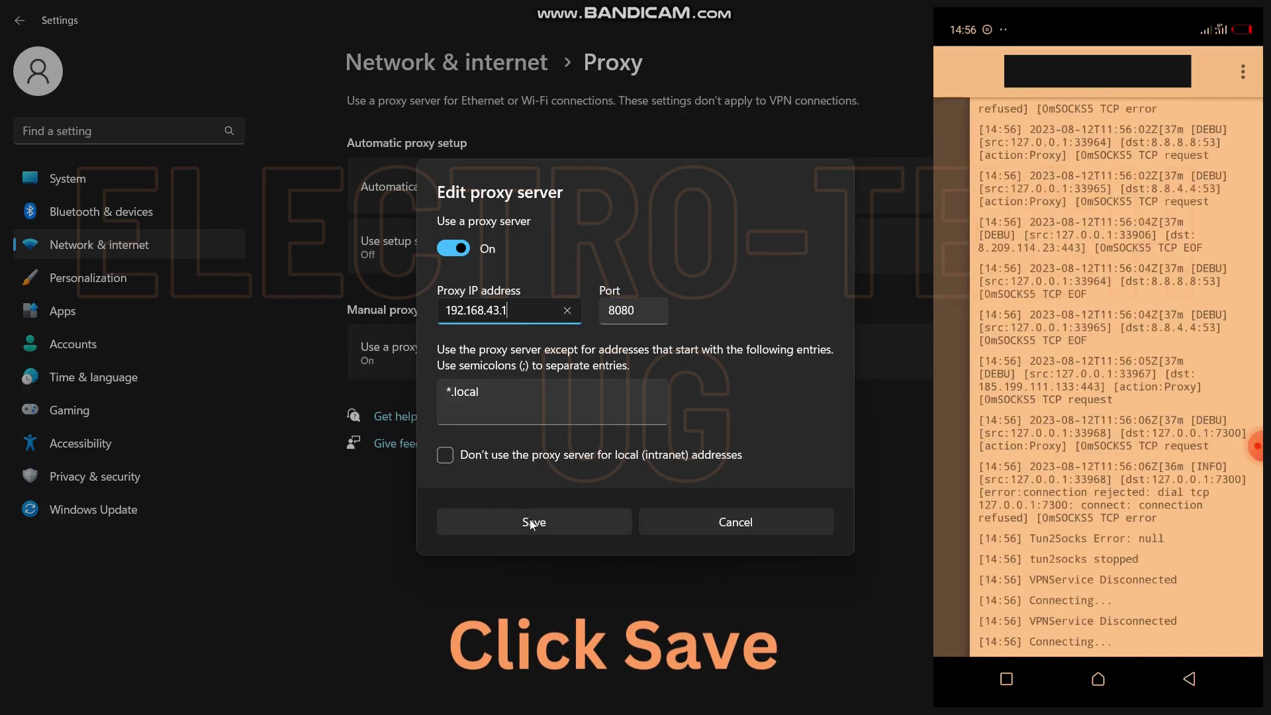
Step: Save the manual proxy settings and launch Microsoft Edge from the taskbar
{"action": "left_click", "coordinate": [531, 527]}
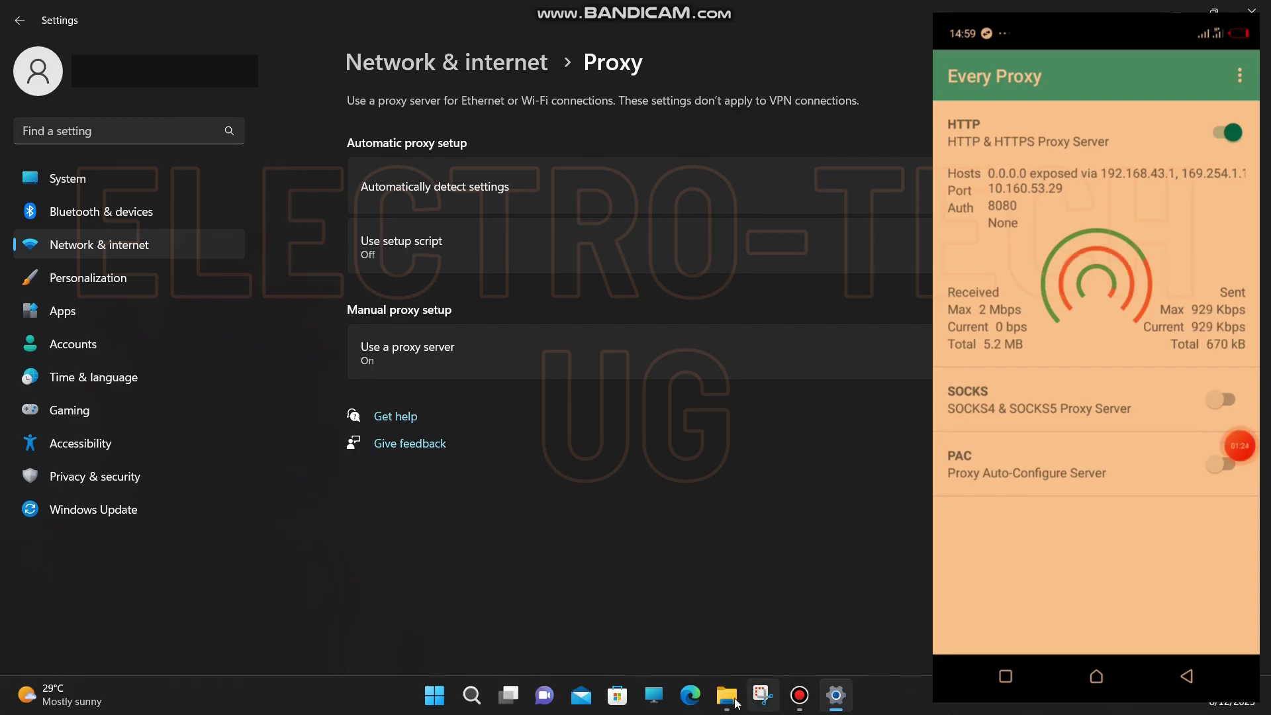
{"action": "left_click", "coordinate": [694, 700]}
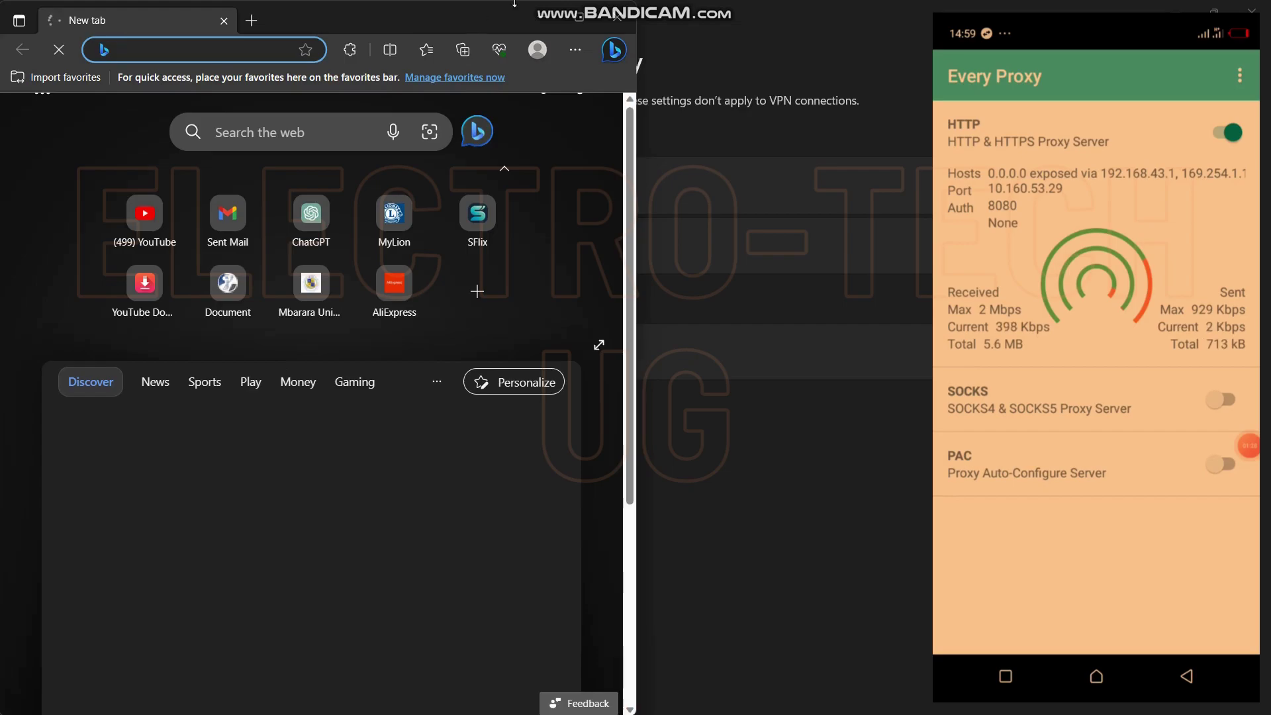
Step: Maximise Edge and search Bing for 'arsenal match today'
{"action": "left_click", "coordinate": [586, 26]}
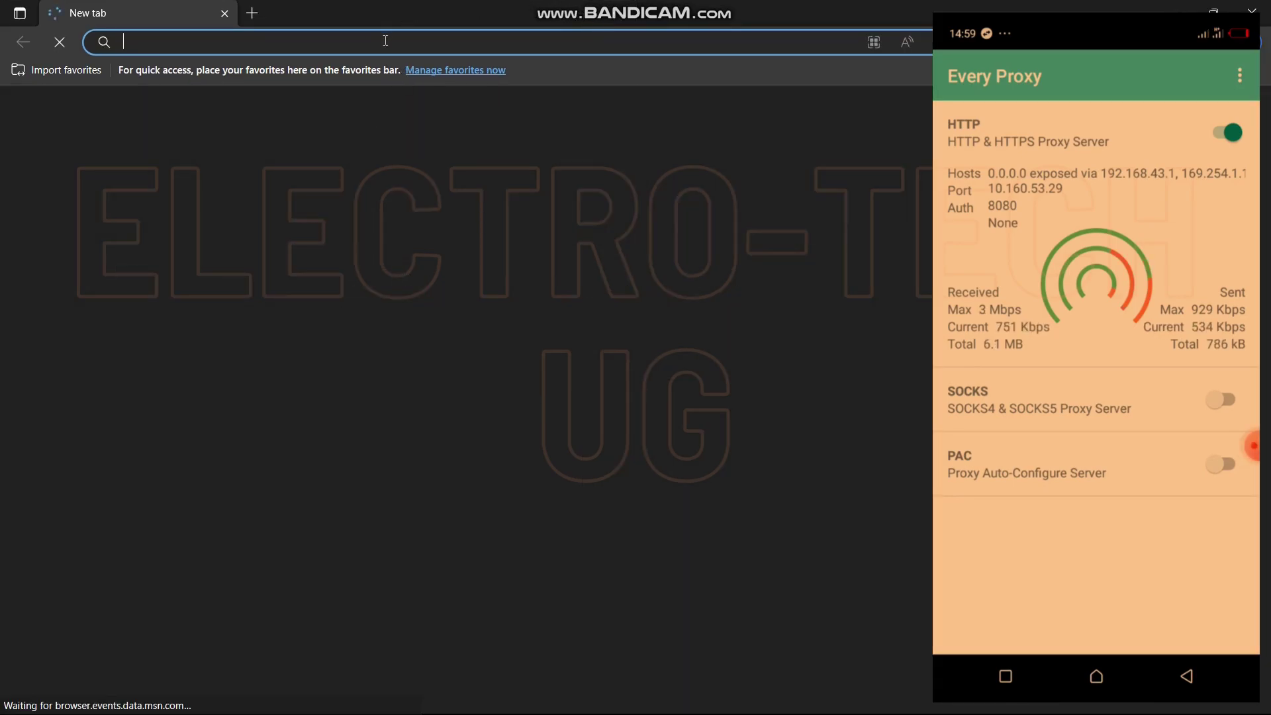
{"action": "left_click", "coordinate": [386, 41]}
{"action": "type", "text": "a"}
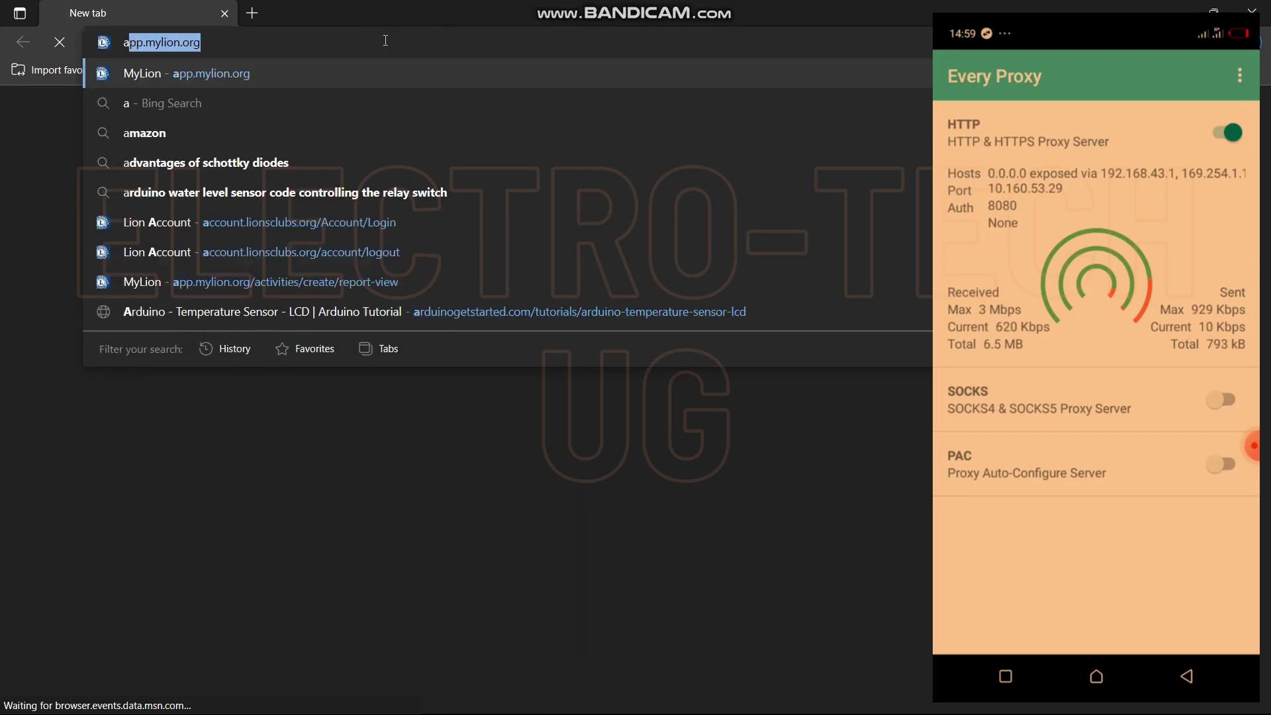
{"action": "type", "text": "rsena"}
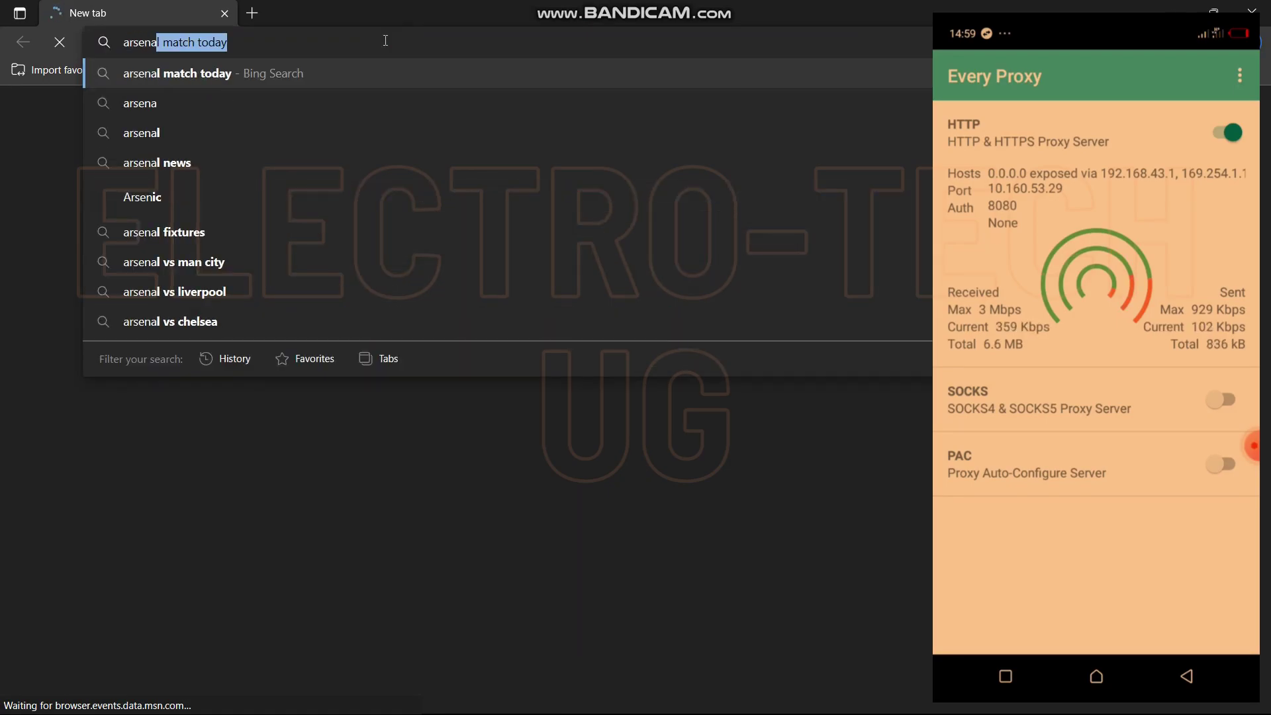
{"action": "type", "text": "l"}
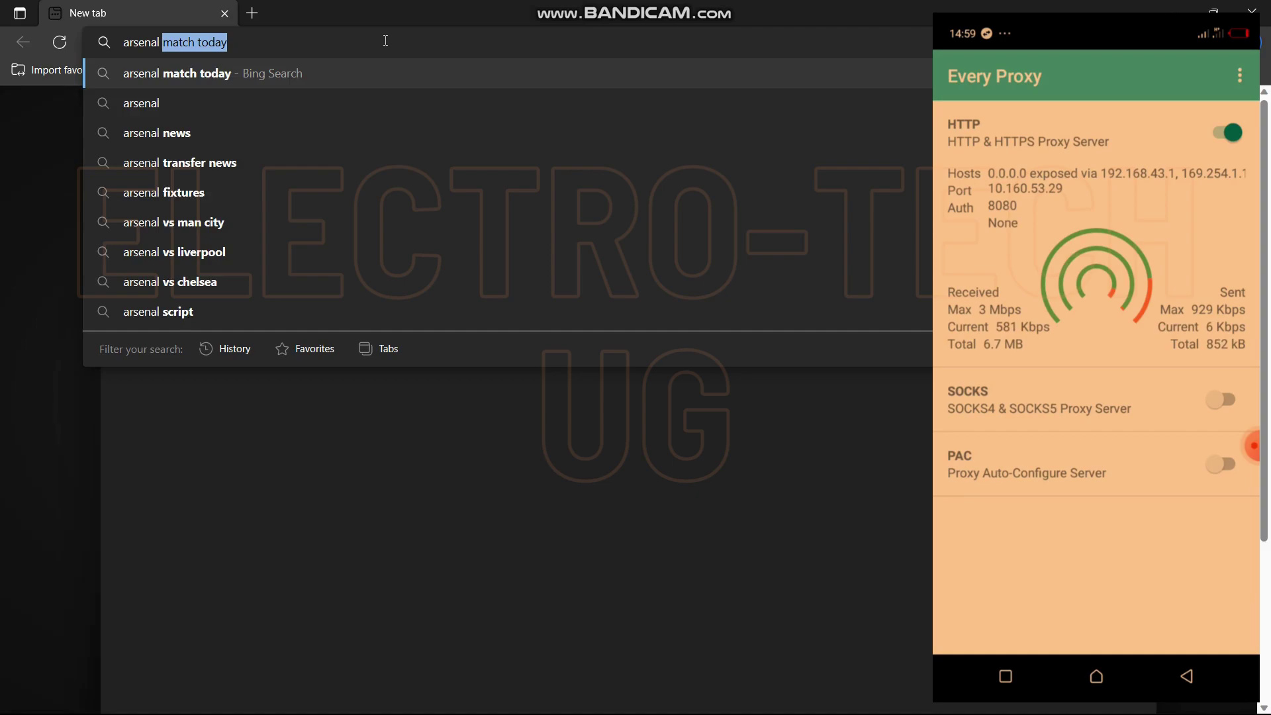
{"action": "key", "text": "Return"}
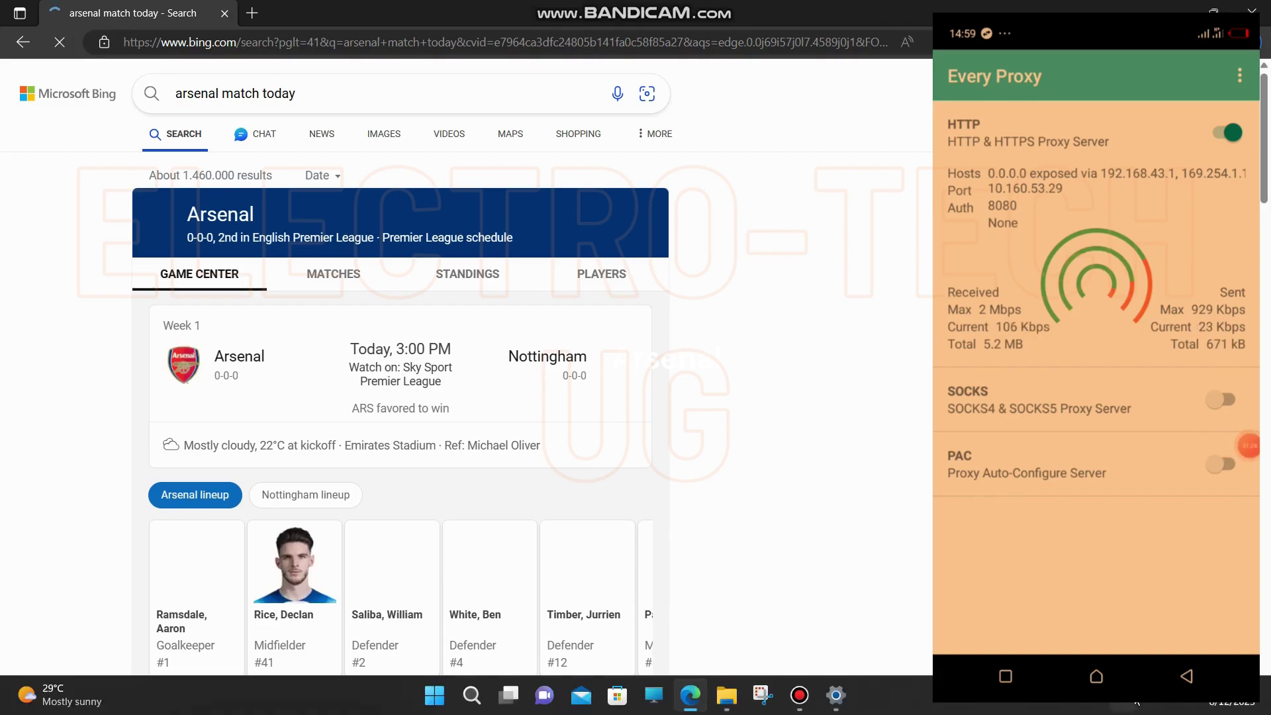
Step: Scroll through the arsenal results and accept the Bing cookie notice
{"action": "scroll", "coordinate": [574, 507], "scroll_direction": "down", "scroll_amount": 2}
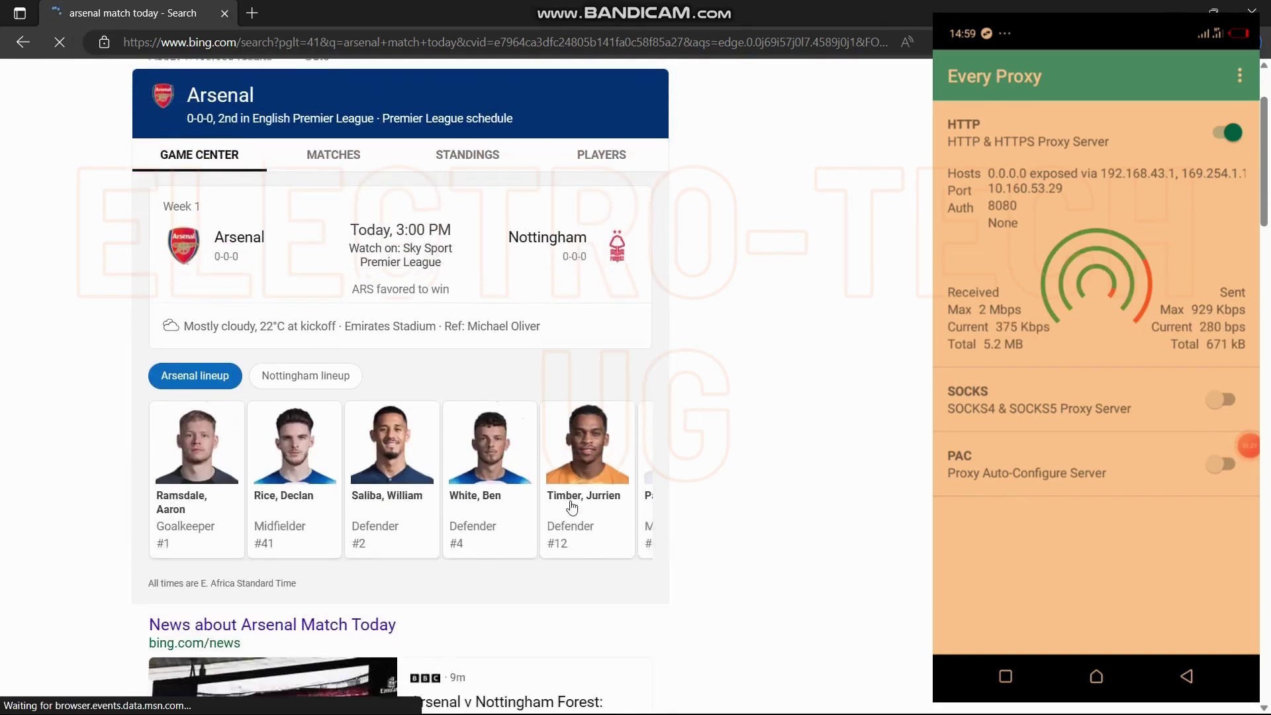
{"action": "scroll", "coordinate": [573, 507], "scroll_direction": "down", "scroll_amount": 1}
{"action": "scroll", "coordinate": [573, 506], "scroll_direction": "down", "scroll_amount": 3}
{"action": "scroll", "coordinate": [572, 508], "scroll_direction": "down", "scroll_amount": 1}
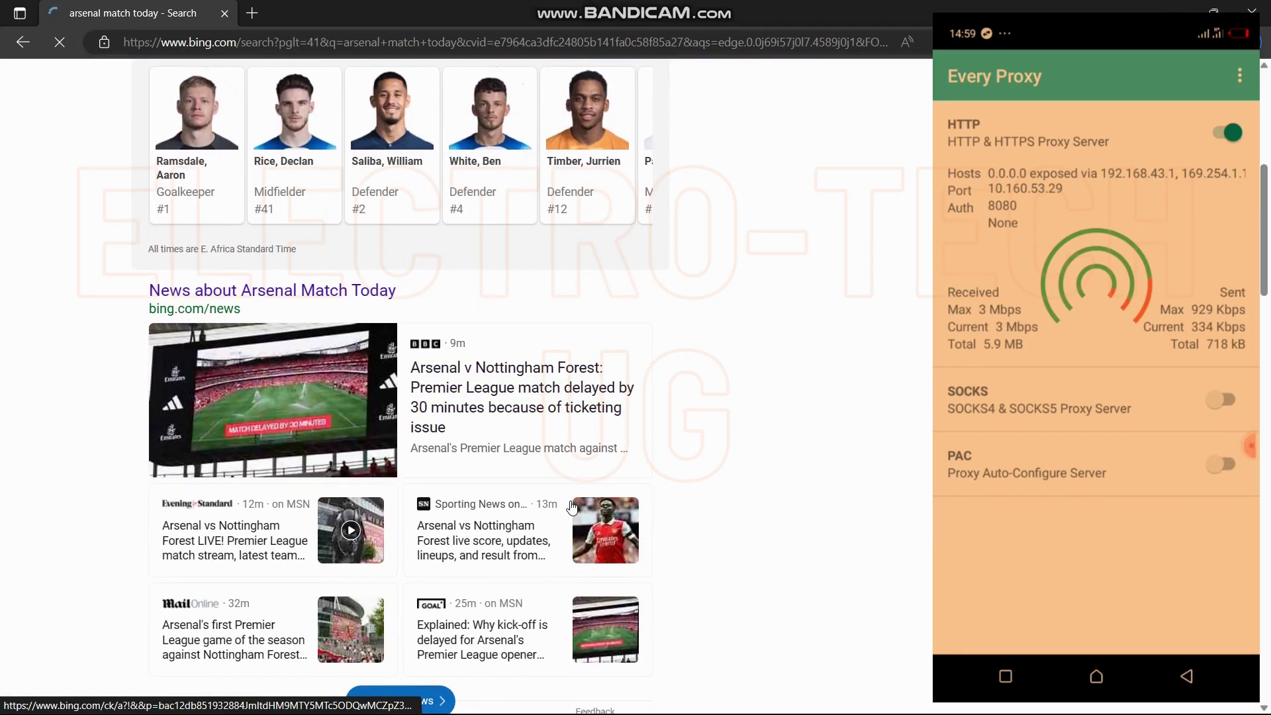
{"action": "scroll", "coordinate": [572, 508], "scroll_direction": "down", "scroll_amount": 1}
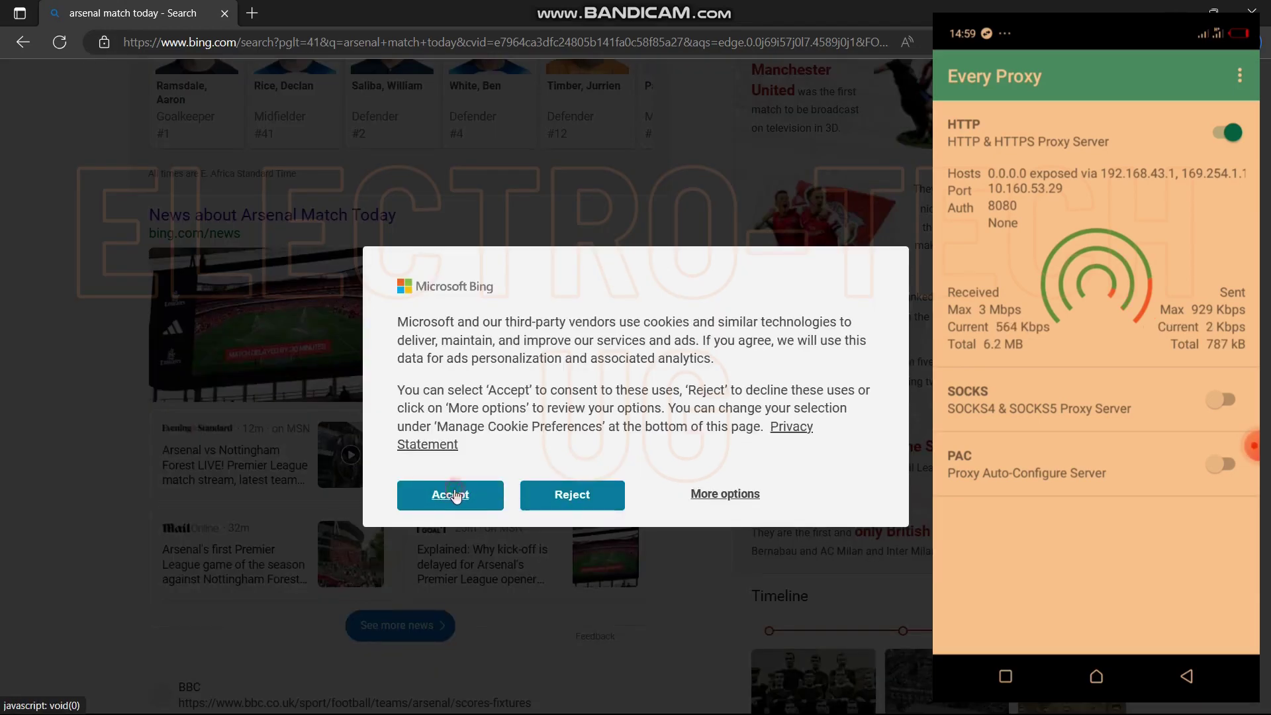
{"action": "left_click", "coordinate": [454, 495]}
{"action": "scroll", "coordinate": [490, 430], "scroll_direction": "up", "scroll_amount": 3}
{"action": "scroll", "coordinate": [490, 431], "scroll_direction": "up", "scroll_amount": 4}
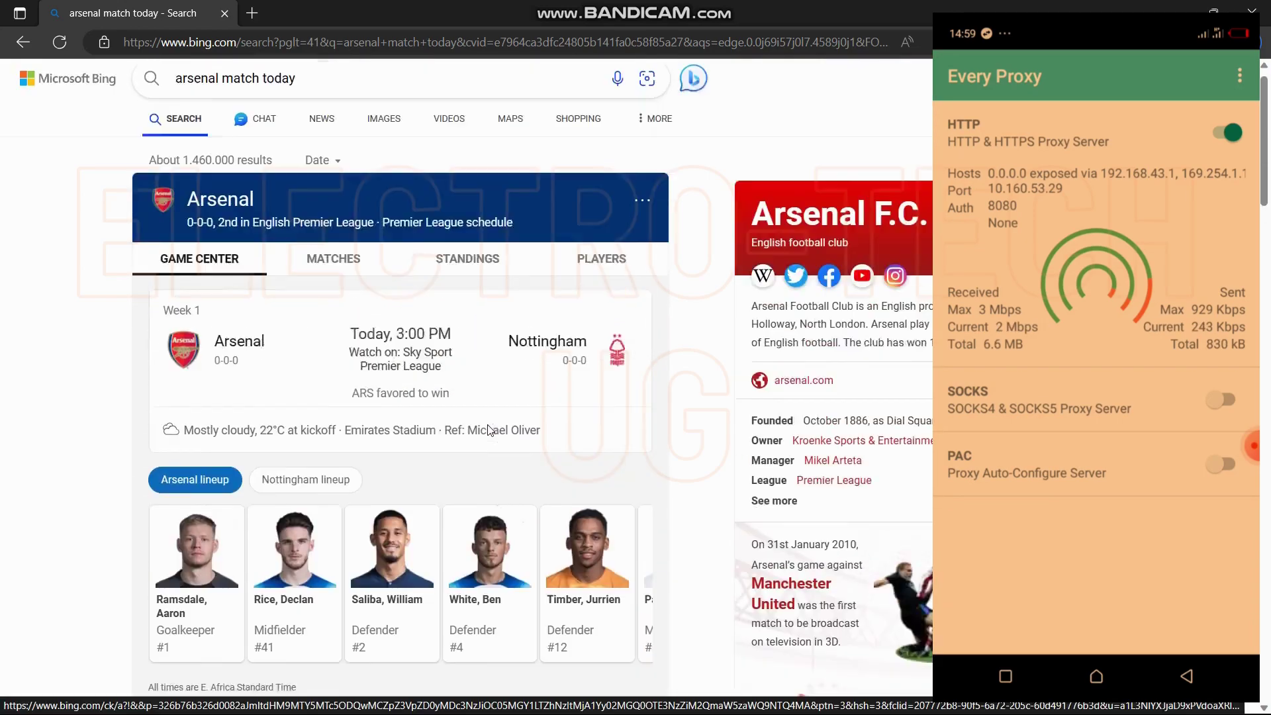
{"action": "scroll", "coordinate": [490, 431], "scroll_direction": "down", "scroll_amount": 1}
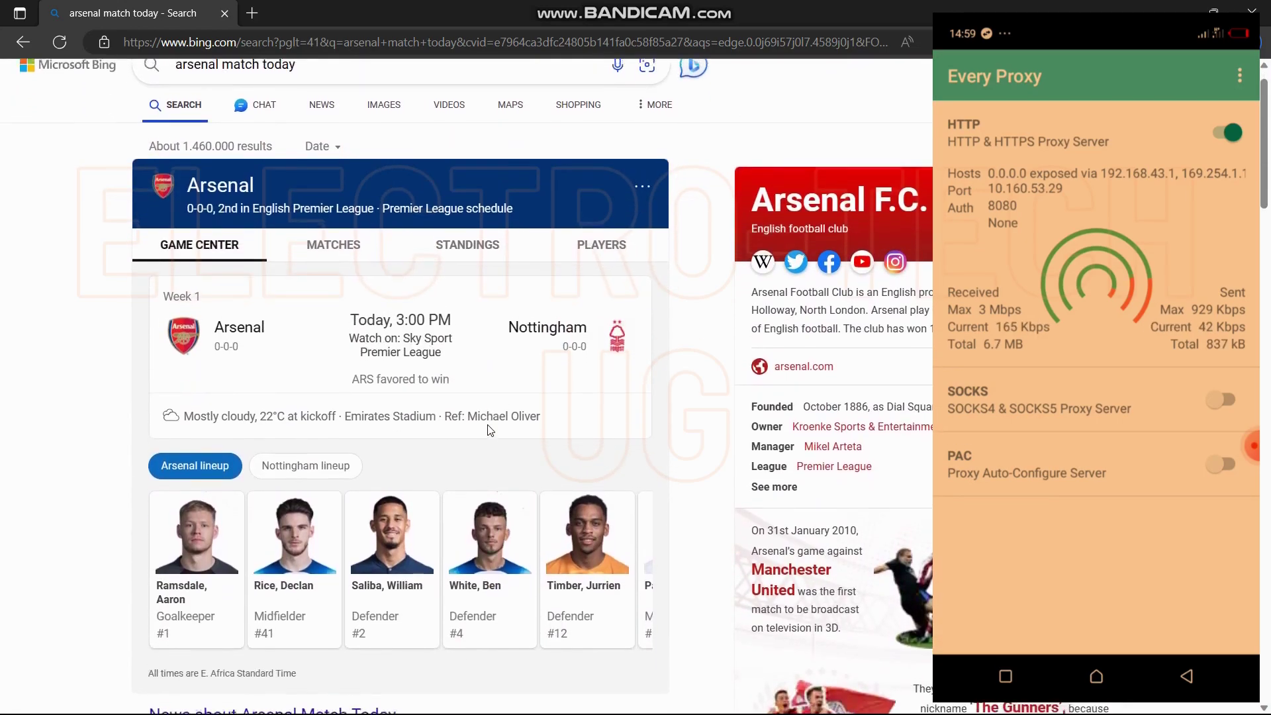
{"action": "scroll", "coordinate": [490, 430], "scroll_direction": "up", "scroll_amount": 1}
{"action": "scroll", "coordinate": [490, 430], "scroll_direction": "down", "scroll_amount": 1}
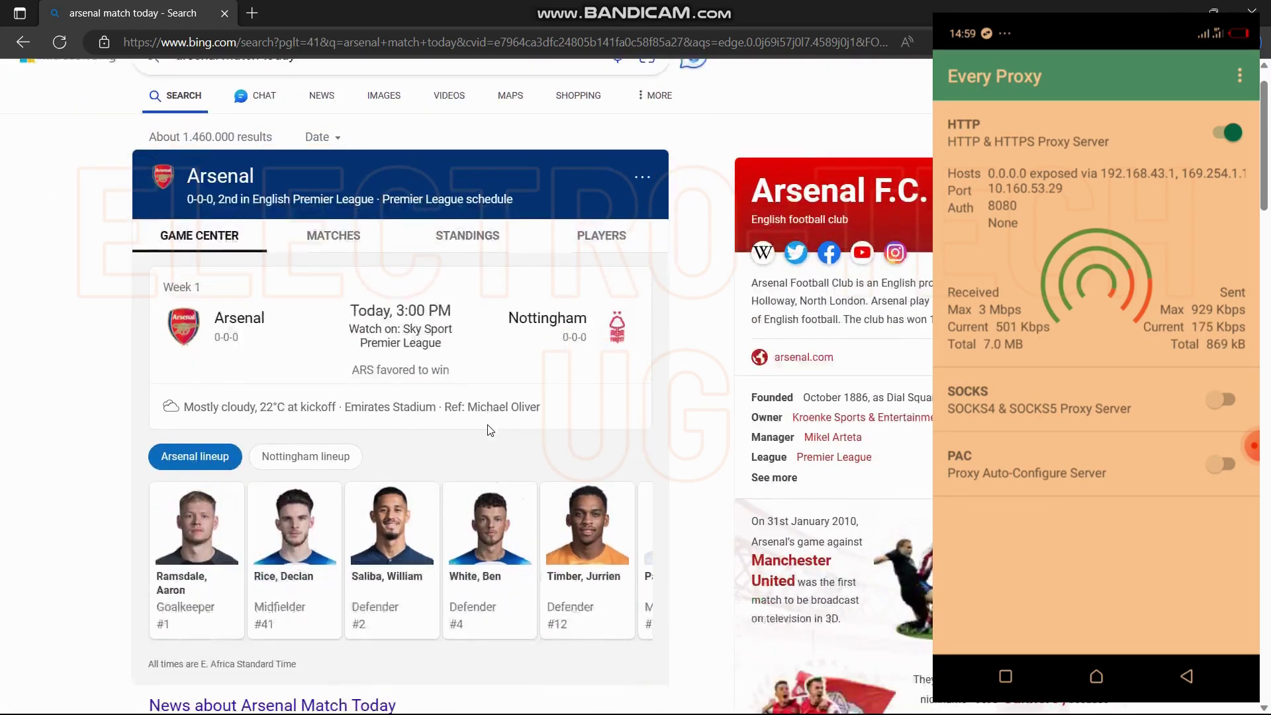
{"action": "scroll", "coordinate": [490, 431], "scroll_direction": "down", "scroll_amount": 2}
{"action": "scroll", "coordinate": [490, 430], "scroll_direction": "down", "scroll_amount": 3}
{"action": "scroll", "coordinate": [490, 430], "scroll_direction": "down", "scroll_amount": 2}
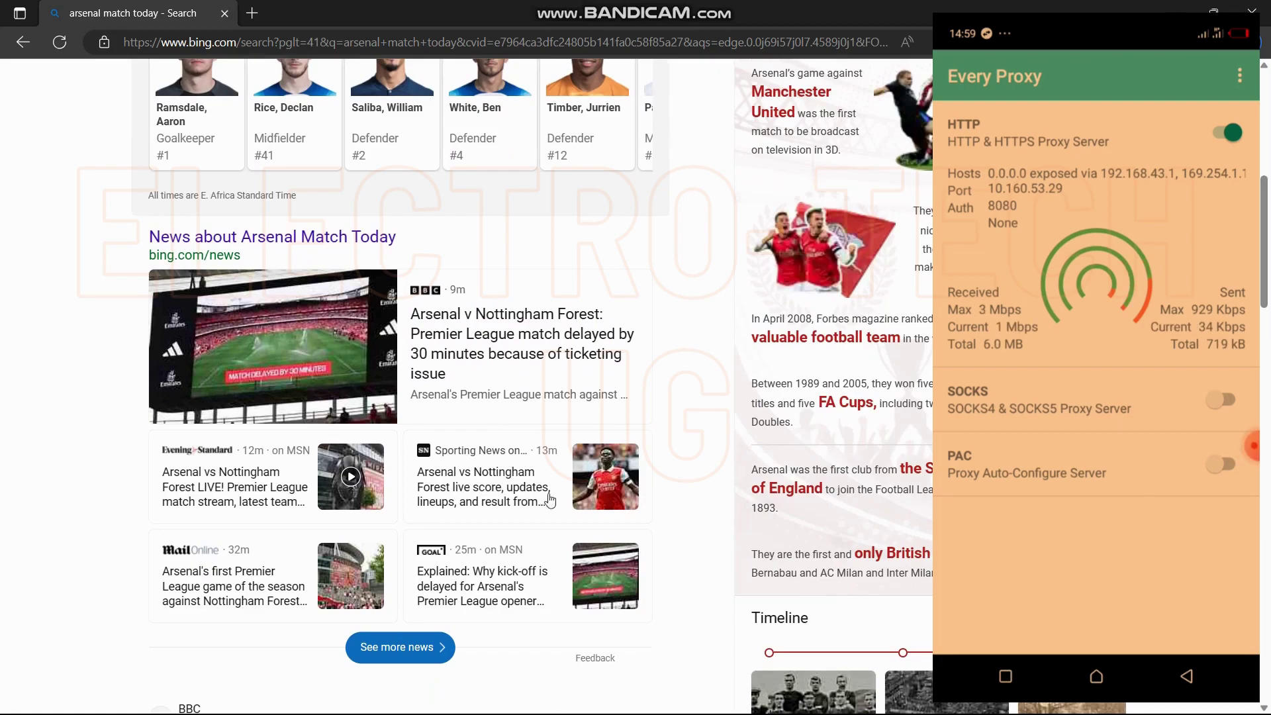
{"action": "scroll", "coordinate": [745, 685], "scroll_direction": "up", "scroll_amount": 7}
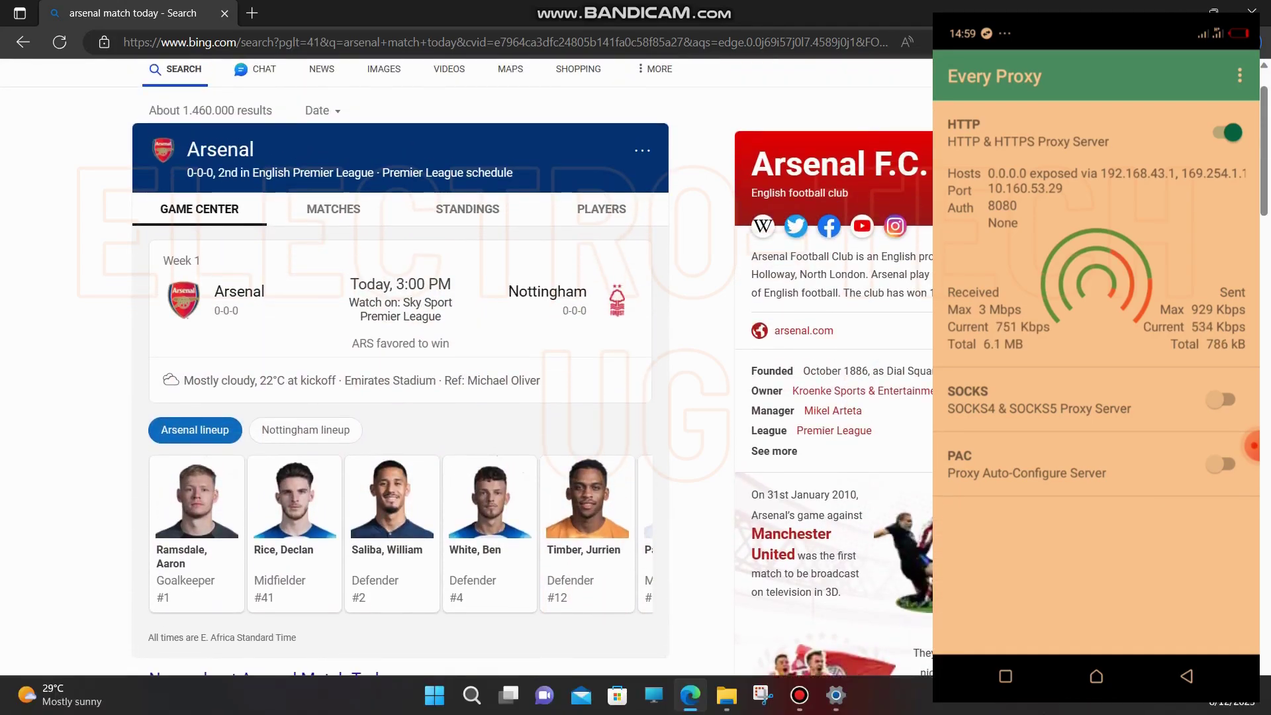
Step: Search 'canva' in a new tab, open canva.com in another tab, then return to the arsenal tab
{"action": "left_click", "coordinate": [253, 13]}
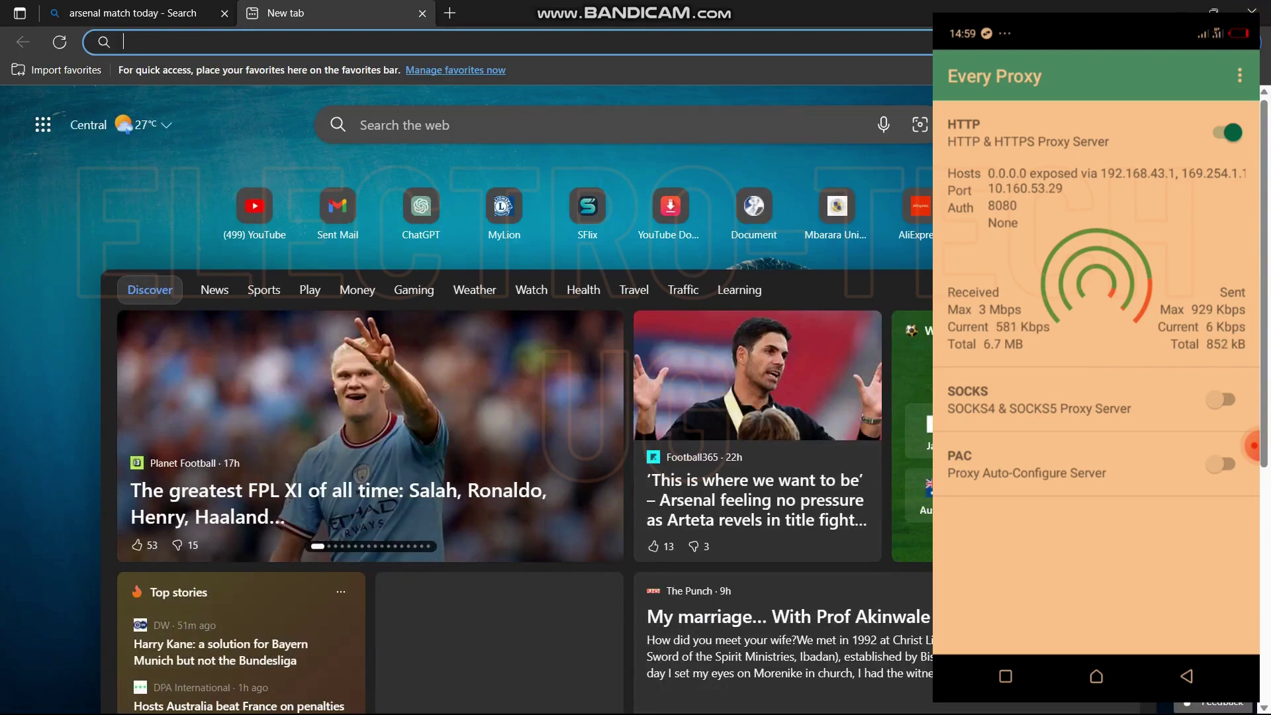
{"action": "type", "text": "ca"}
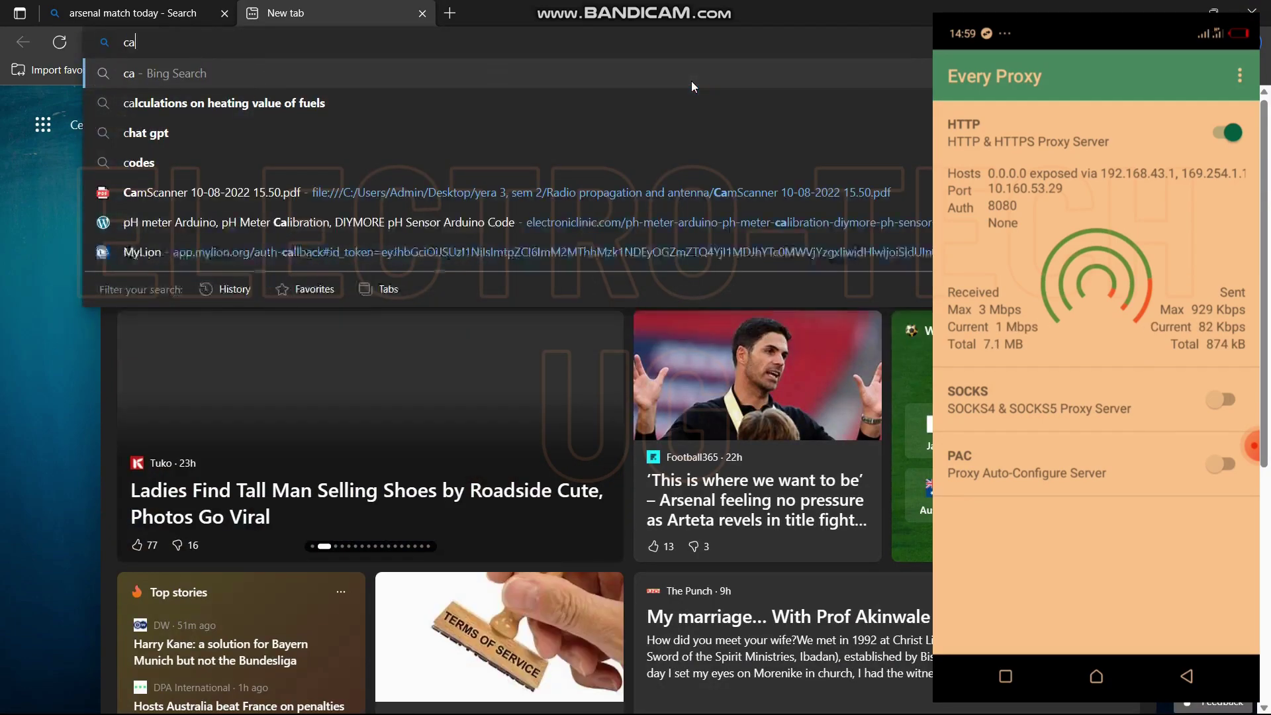
{"action": "type", "text": "m"}
{"action": "key", "text": "BackSpace"}
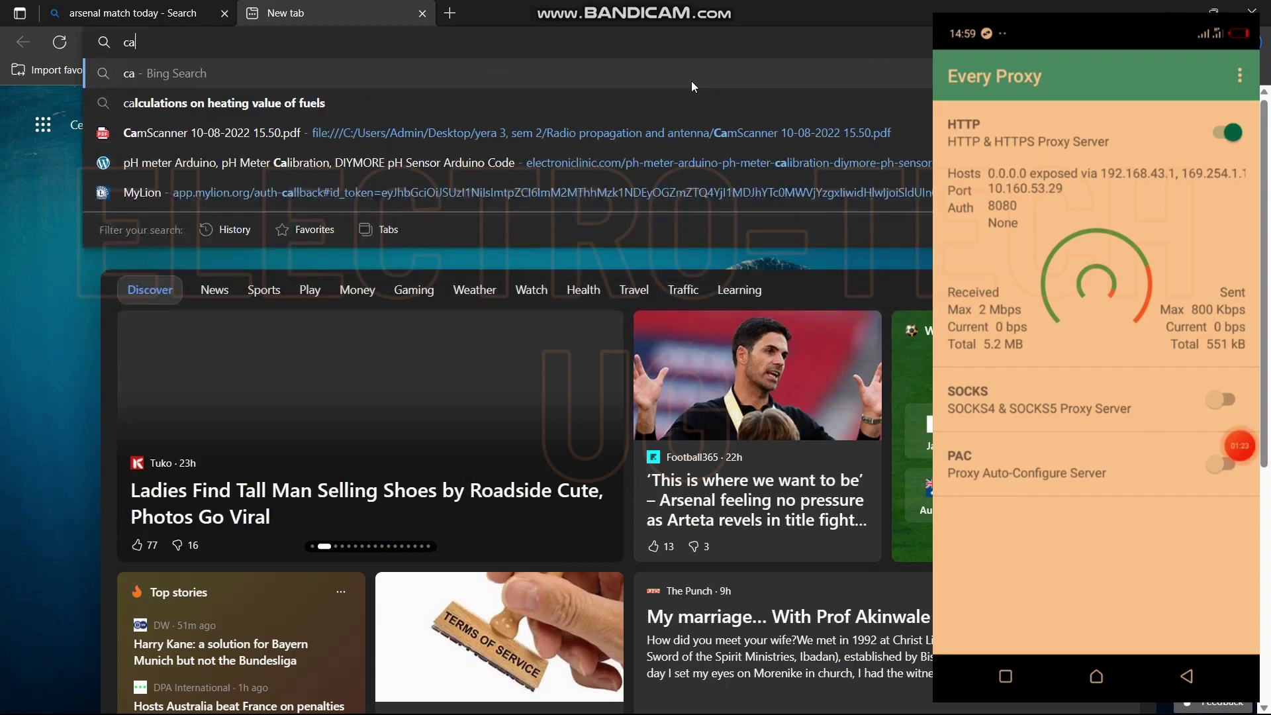
{"action": "type", "text": "nva"}
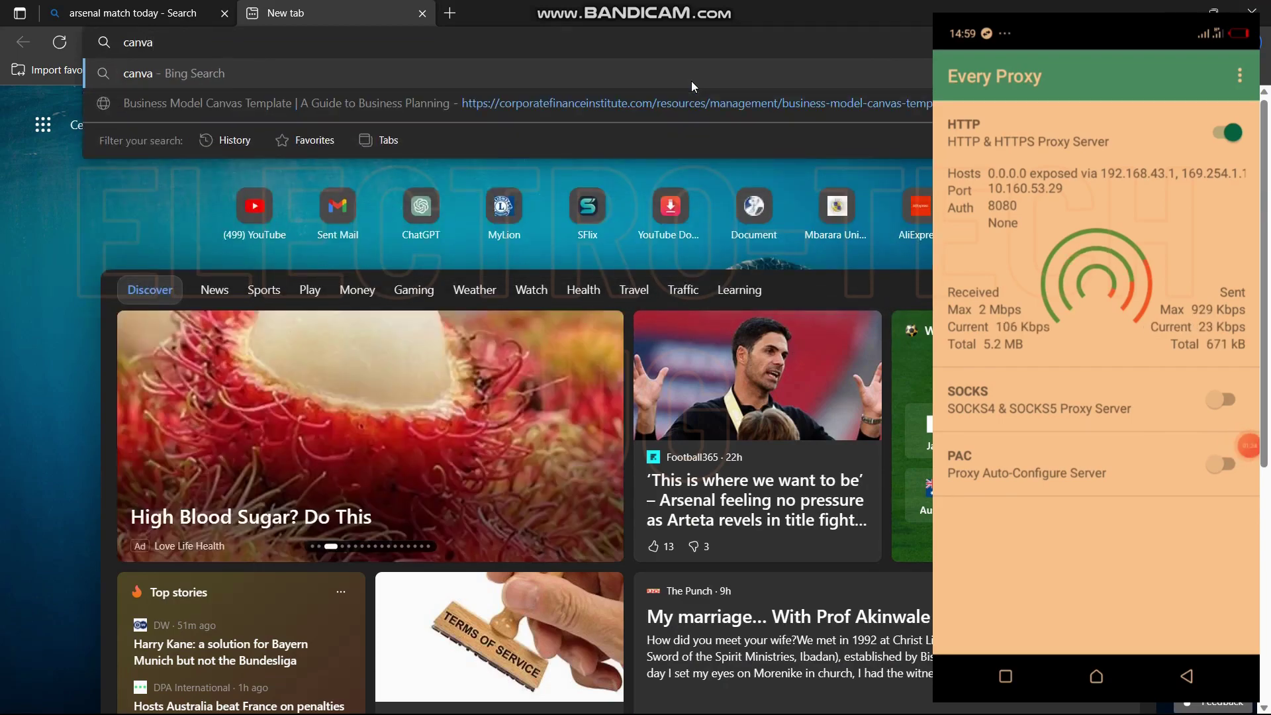
{"action": "key", "text": "Return"}
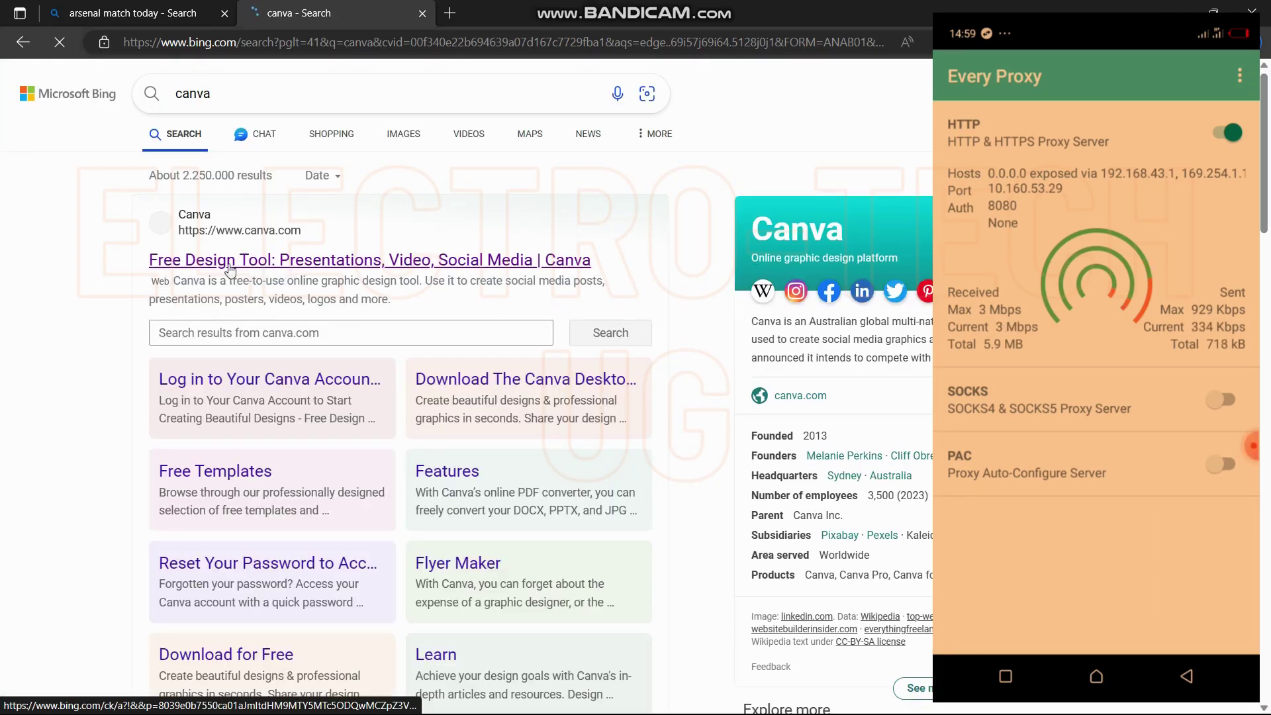
{"action": "left_click", "coordinate": [229, 265]}
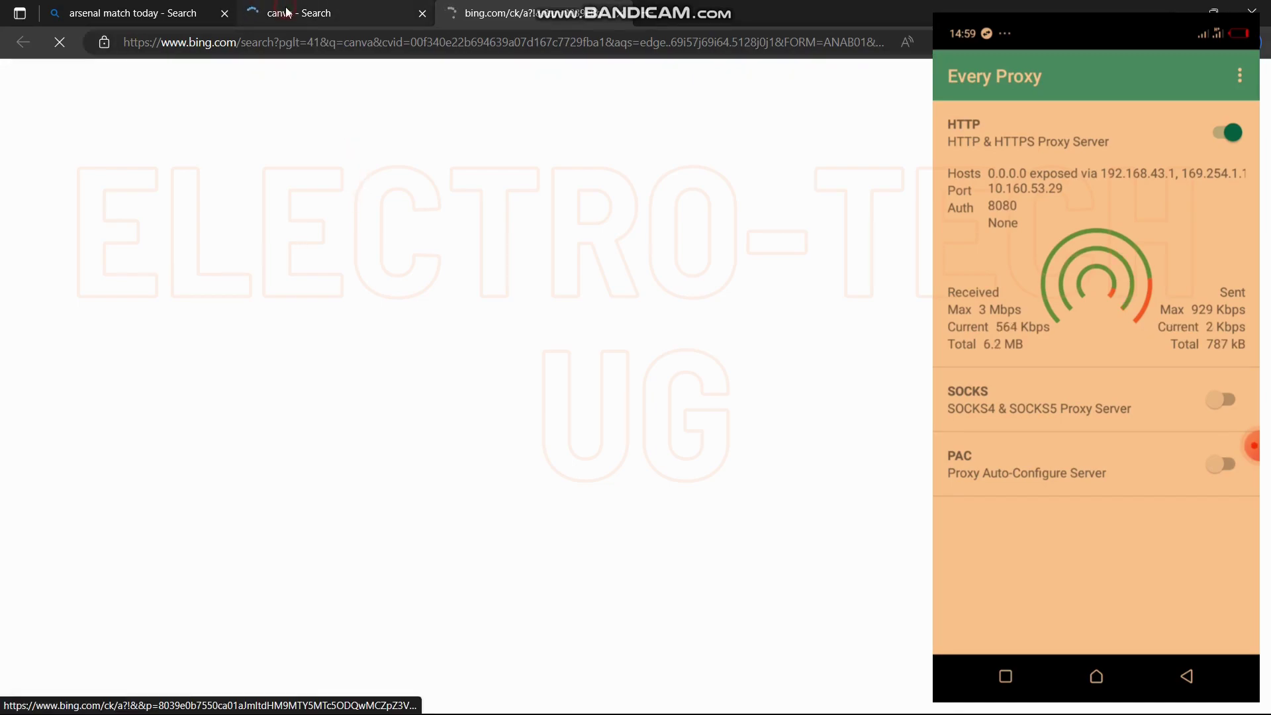
{"action": "left_click", "coordinate": [190, 14]}
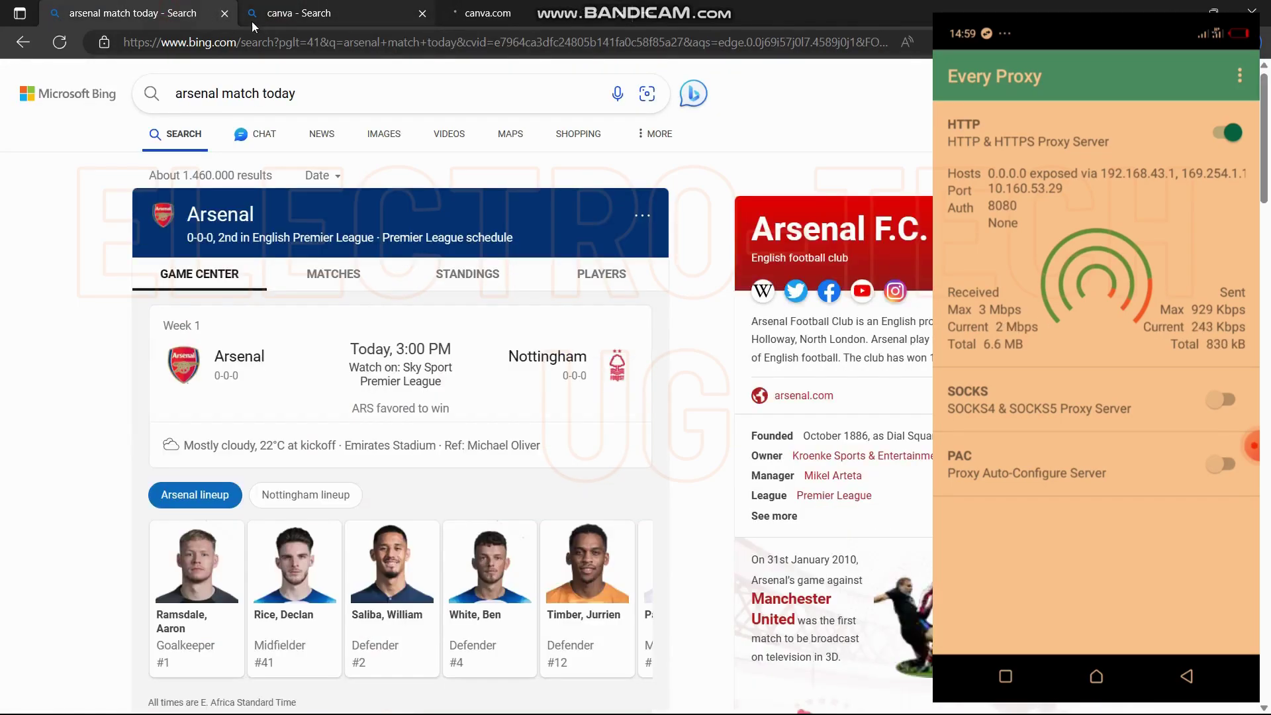